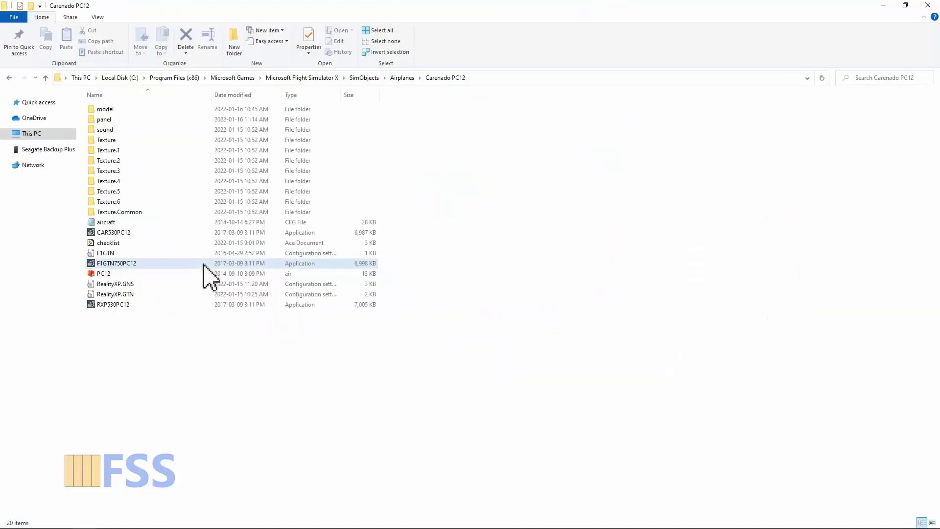
Run the F1GTN750PC12 installer, accepting the license, and finish the setup
{"action": "left_click", "coordinate": [205, 264]}
{"action": "double_click", "coordinate": [205, 265]}
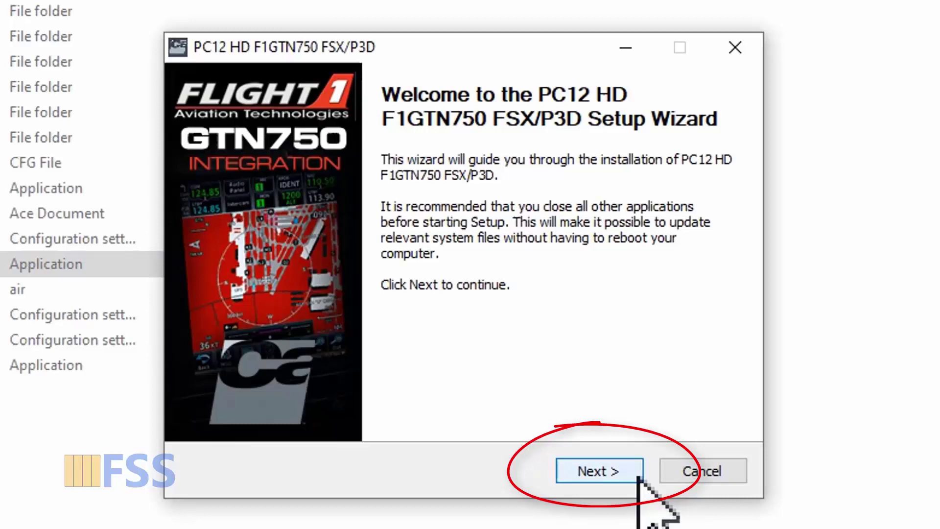
{"action": "left_click", "coordinate": [638, 477]}
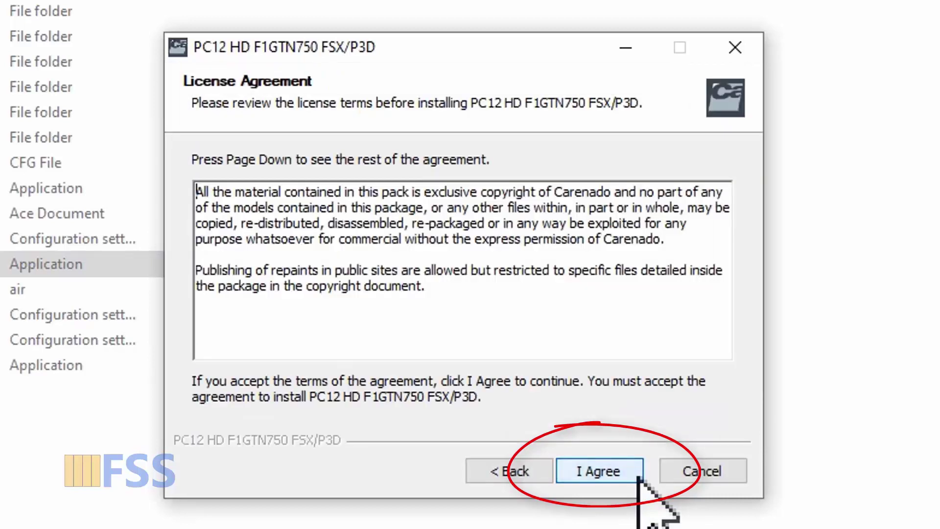
{"action": "left_click", "coordinate": [638, 477]}
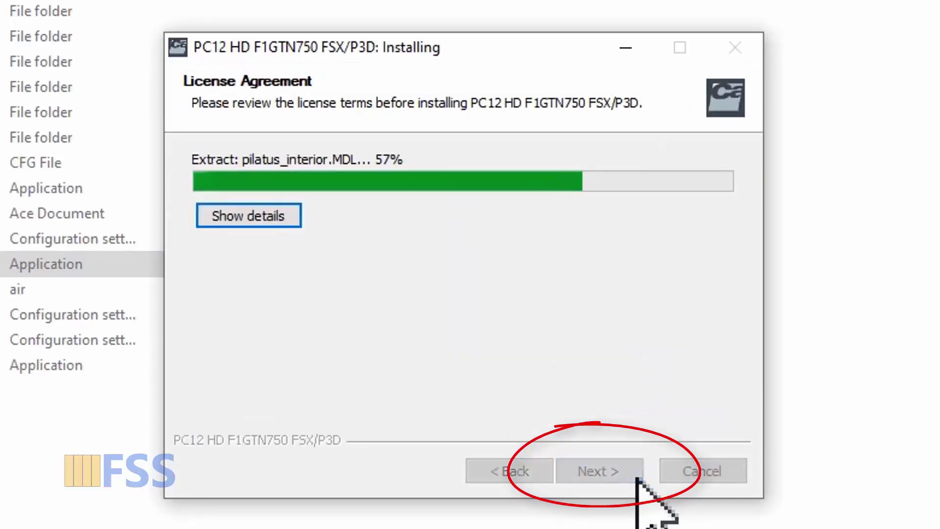
{"action": "left_click", "coordinate": [638, 477]}
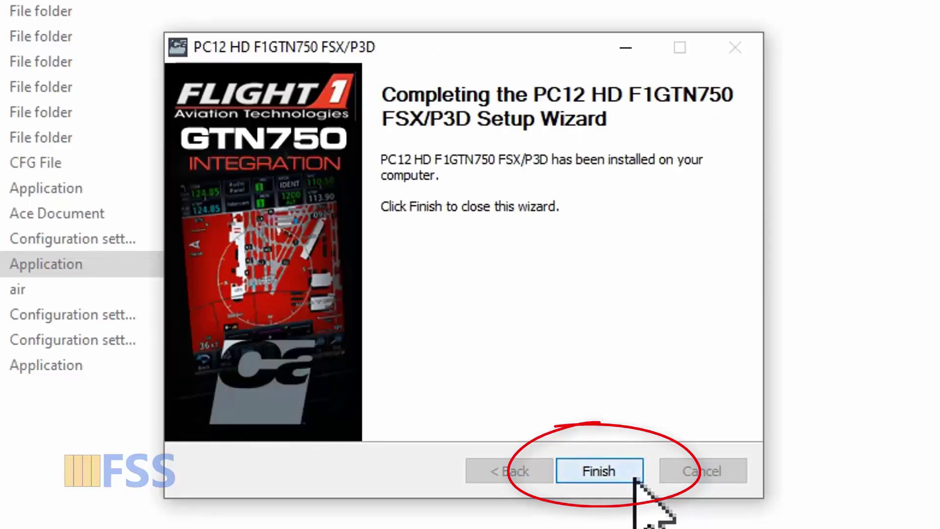
{"action": "left_click", "coordinate": [635, 478]}
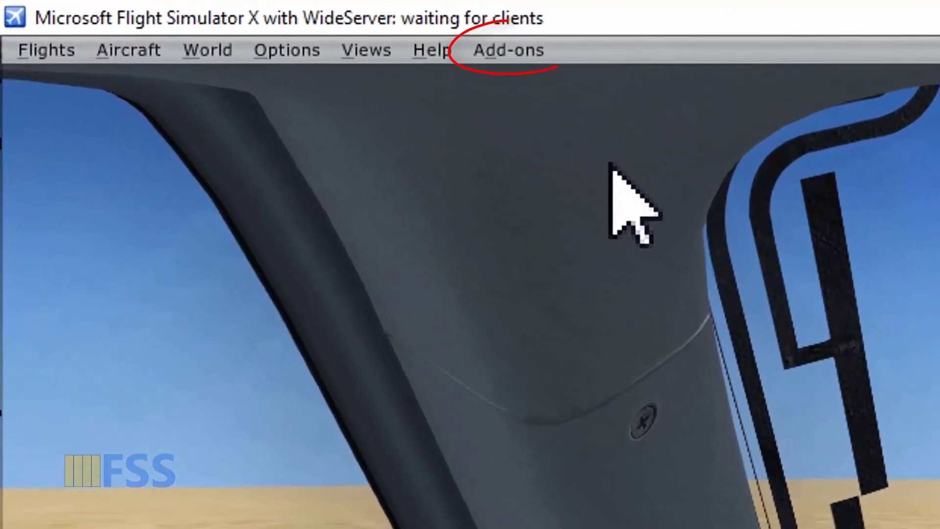
Launch Setup Aircraft from the Reality XP GTN entry in the Add-ons menu
{"action": "left_click", "coordinate": [542, 56]}
{"action": "mouse_move", "coordinate": [180, 55]}
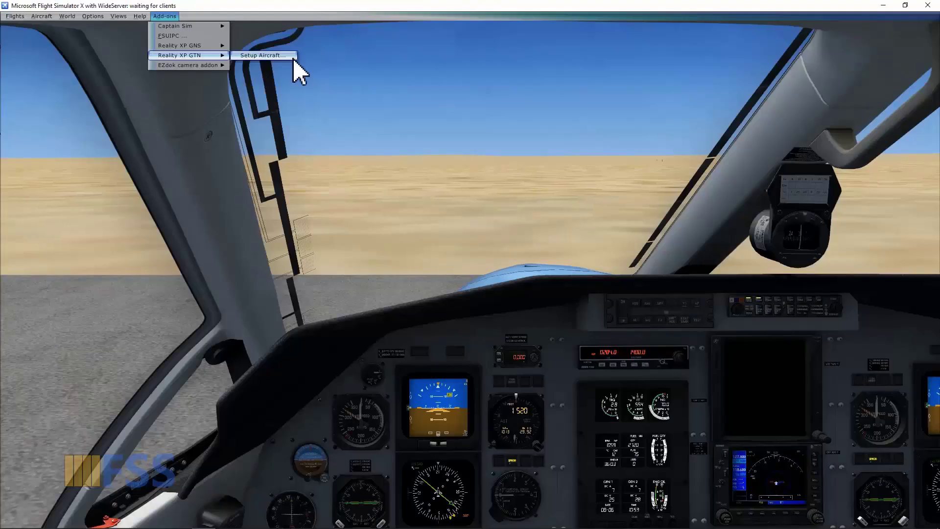
{"action": "left_click", "coordinate": [294, 65]}
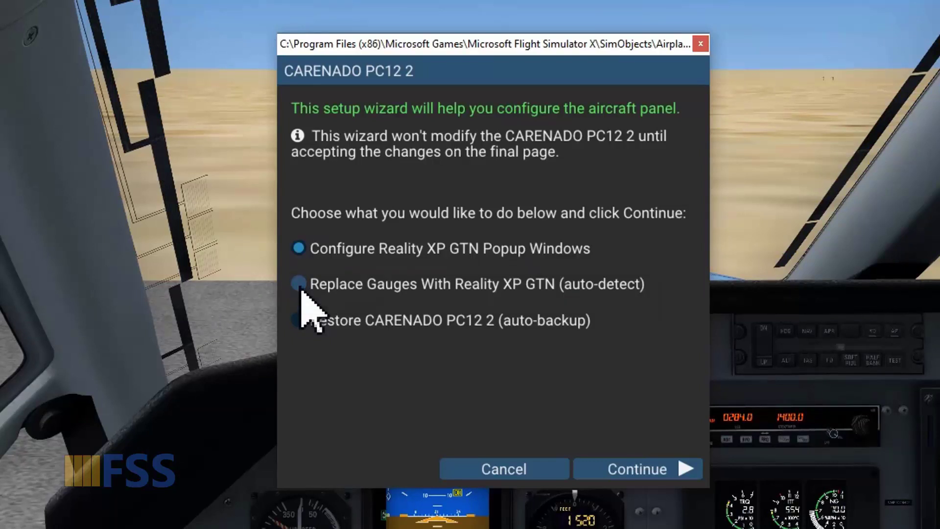
Choose Replace Gauges and assign GTN 750 1 to the VCockpit05 F1GTN gauge
{"action": "left_click", "coordinate": [299, 284]}
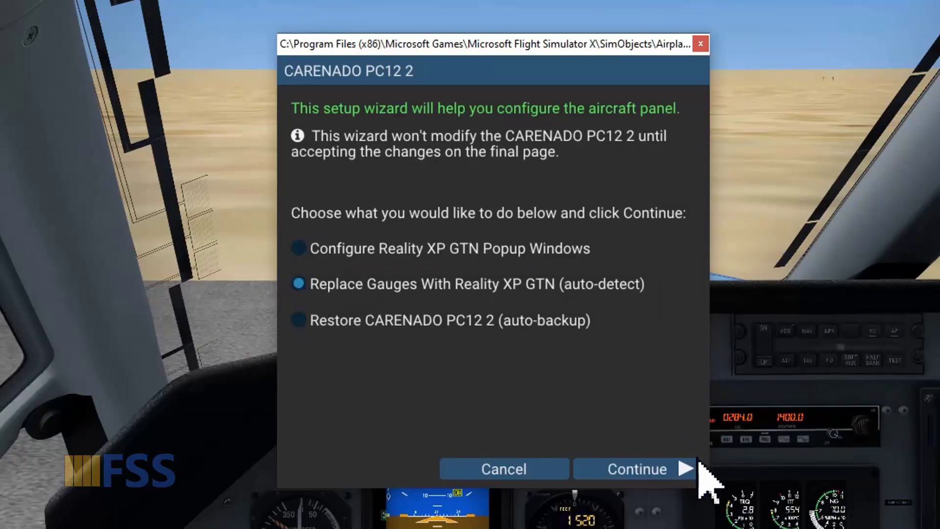
{"action": "left_click", "coordinate": [687, 469]}
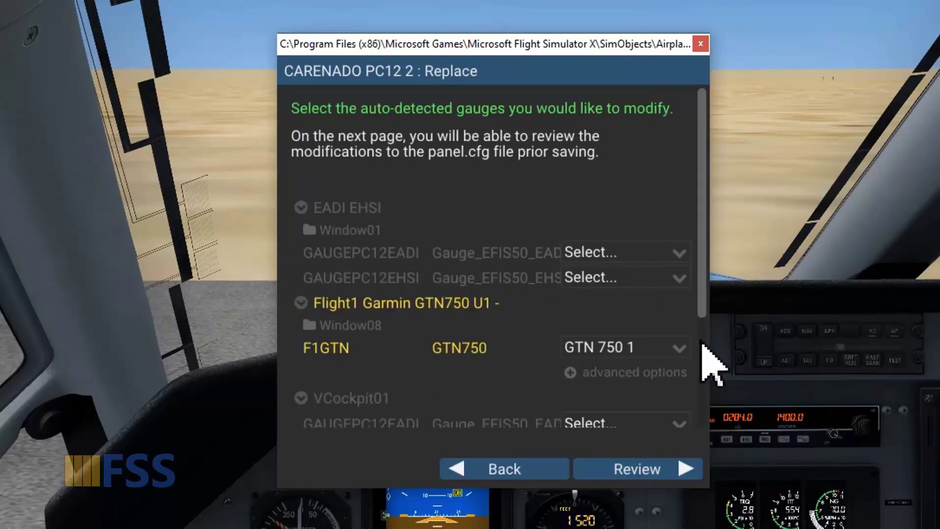
{"action": "left_click_drag", "start_coordinate": [705, 316], "coordinate": [712, 450]}
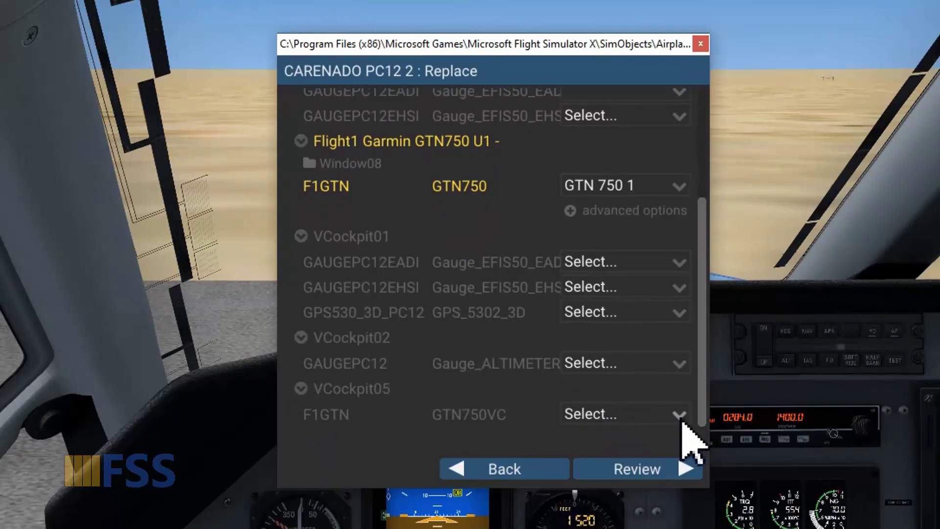
{"action": "left_click", "coordinate": [682, 416]}
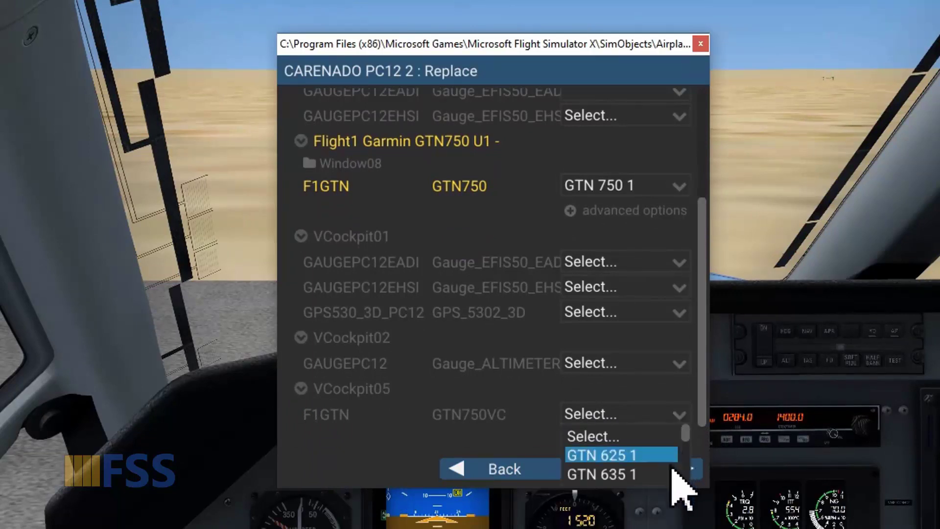
{"action": "scroll", "coordinate": [673, 470], "scroll_direction": "down", "scroll_amount": 1}
{"action": "scroll", "coordinate": [672, 471], "scroll_direction": "down", "scroll_amount": 1}
{"action": "scroll", "coordinate": [673, 471], "scroll_direction": "down", "scroll_amount": 1}
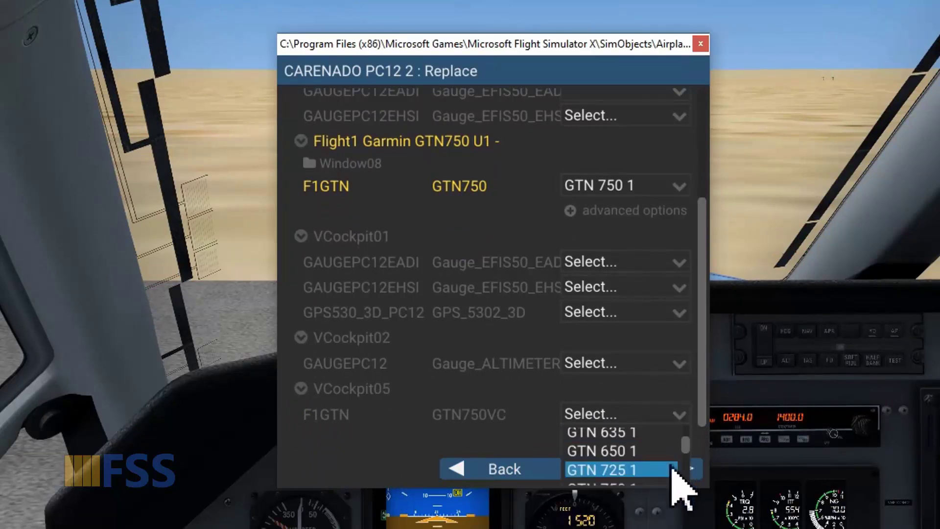
{"action": "scroll", "coordinate": [673, 470], "scroll_direction": "down", "scroll_amount": 1}
{"action": "scroll", "coordinate": [672, 470], "scroll_direction": "down", "scroll_amount": 1}
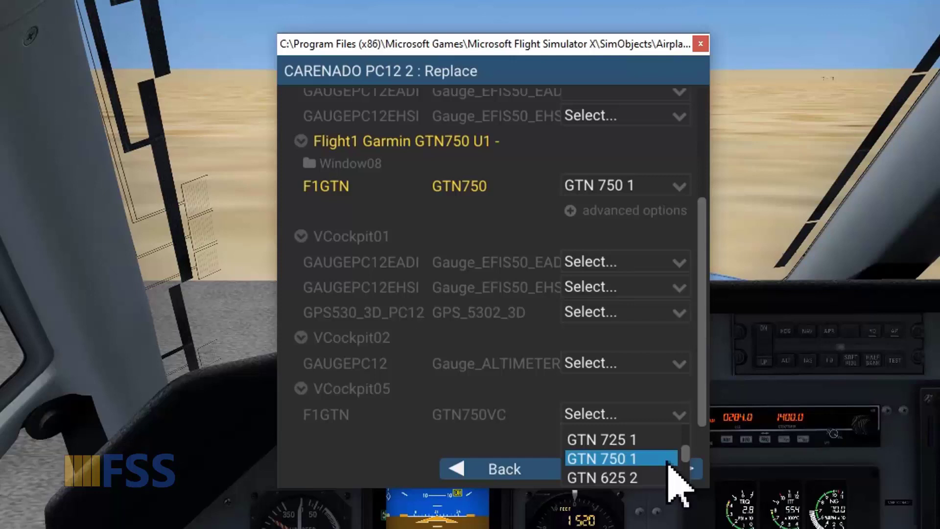
{"action": "left_click", "coordinate": [667, 461]}
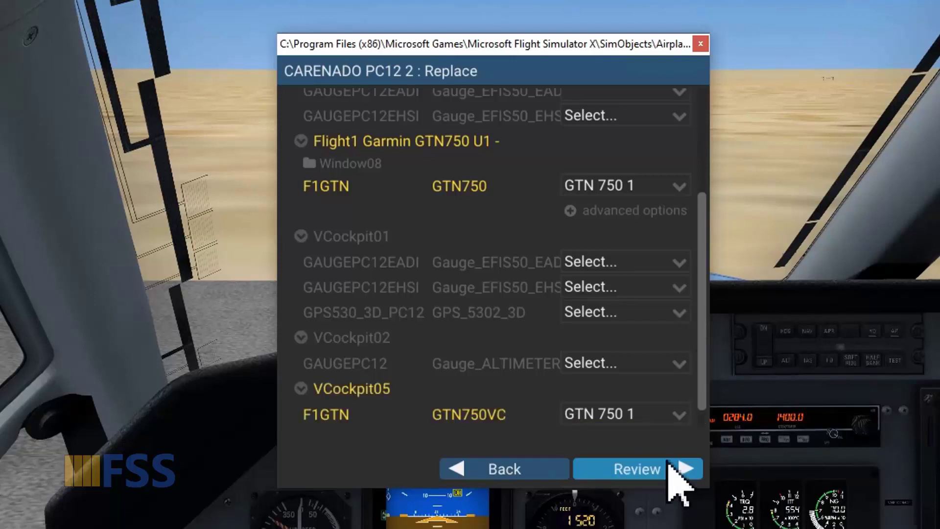
{"action": "left_click_drag", "start_coordinate": [701, 409], "coordinate": [709, 436]}
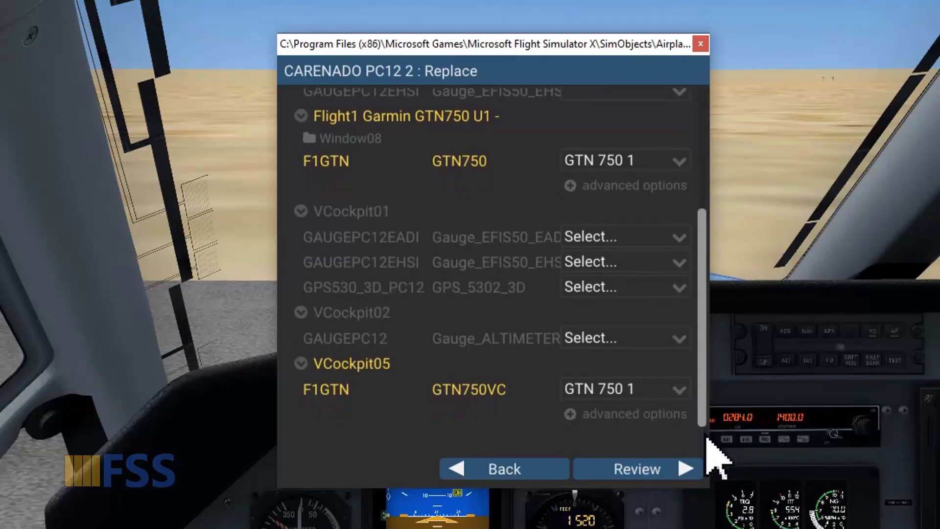
Tick No Bezel for the VCockpit05 unit, then review and accept the panel changes
{"action": "left_click", "coordinate": [572, 419]}
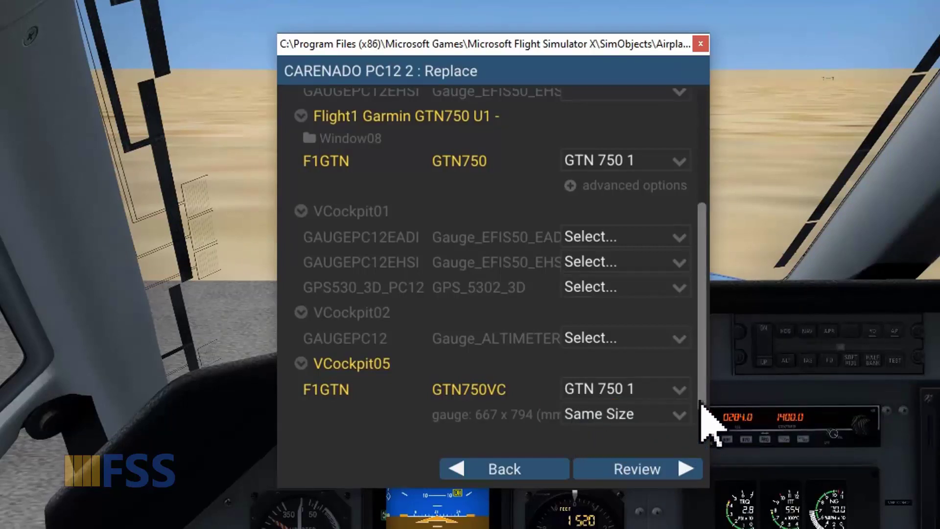
{"action": "left_click_drag", "start_coordinate": [700, 410], "coordinate": [702, 431]}
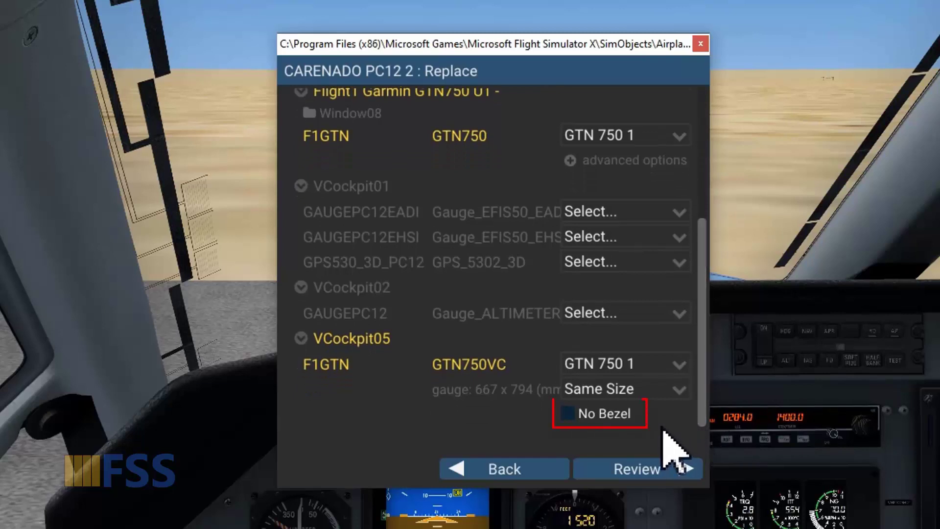
{"action": "left_click", "coordinate": [570, 414]}
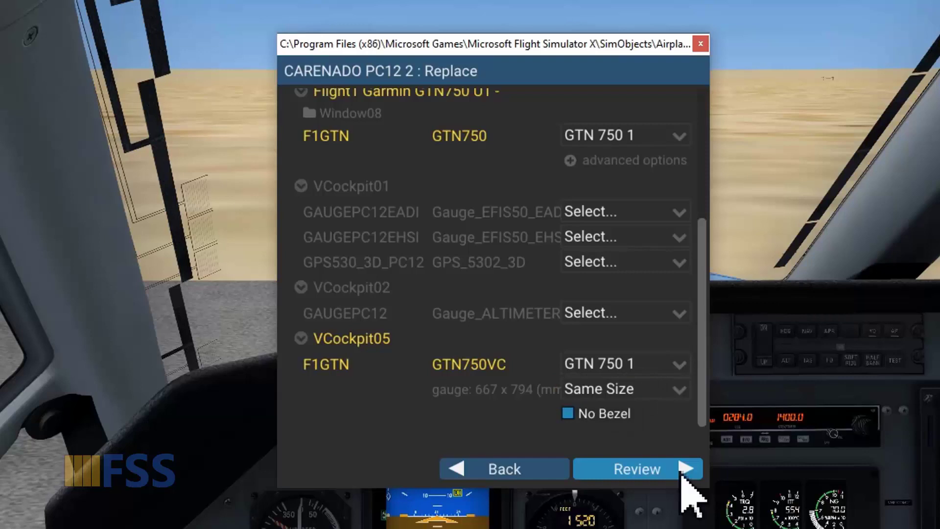
{"action": "left_click", "coordinate": [683, 473]}
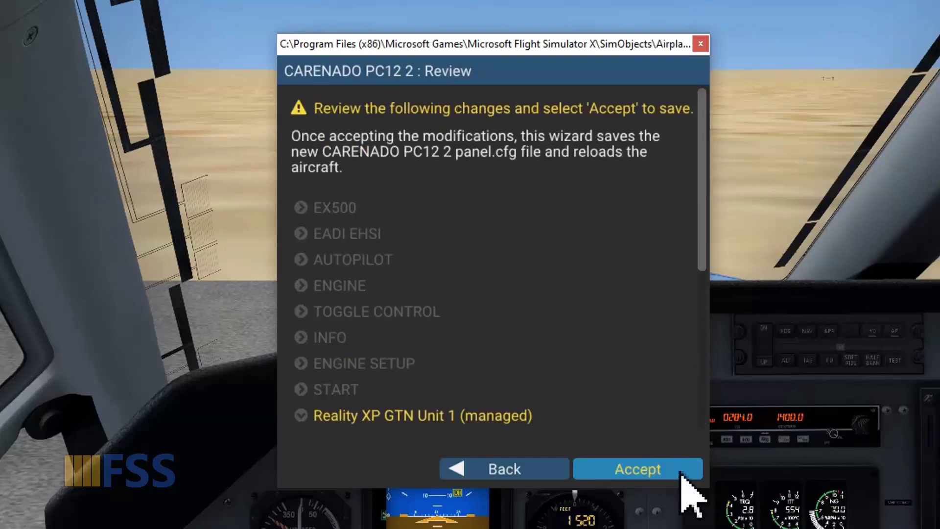
{"action": "left_click", "coordinate": [683, 474]}
{"action": "left_click", "coordinate": [558, 403]}
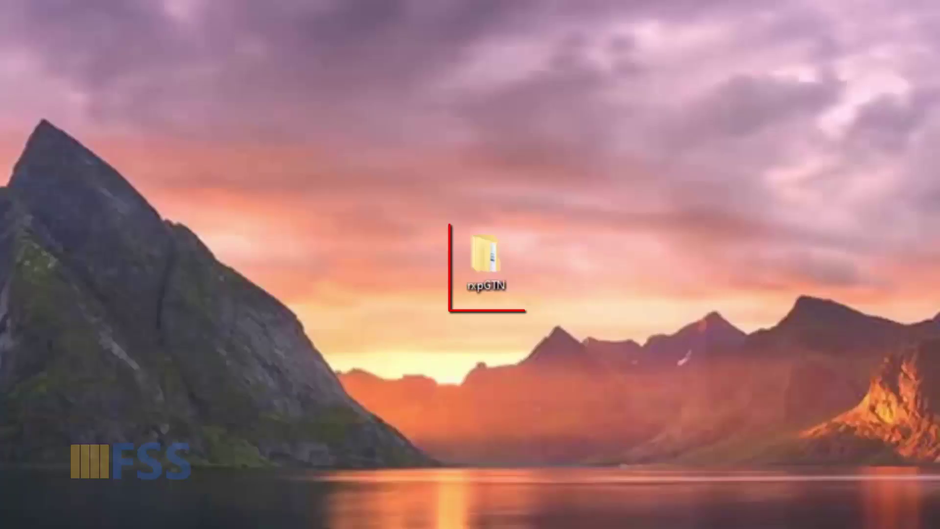
Copy f1vc out of rxpGTN and paste it into Carenado PC12's panel folder
{"action": "double_click", "coordinate": [496, 272]}
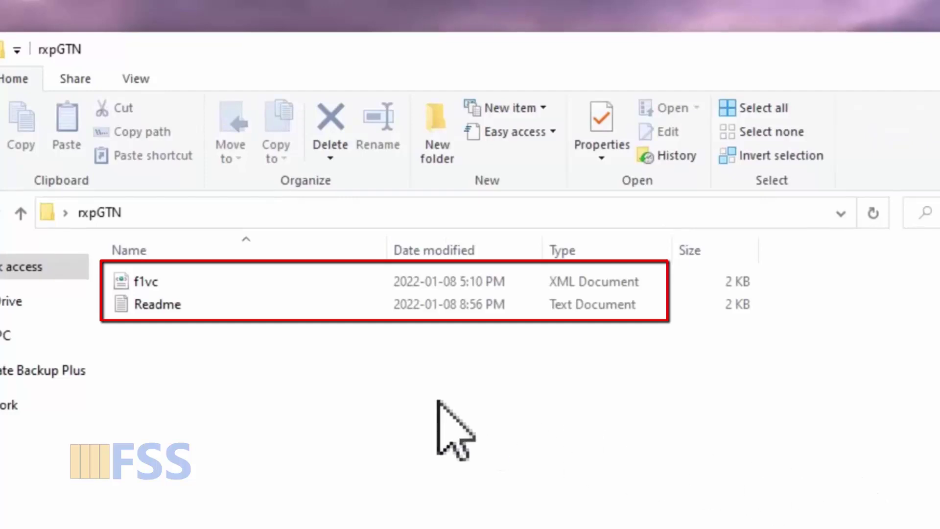
{"action": "right_click", "coordinate": [369, 273]}
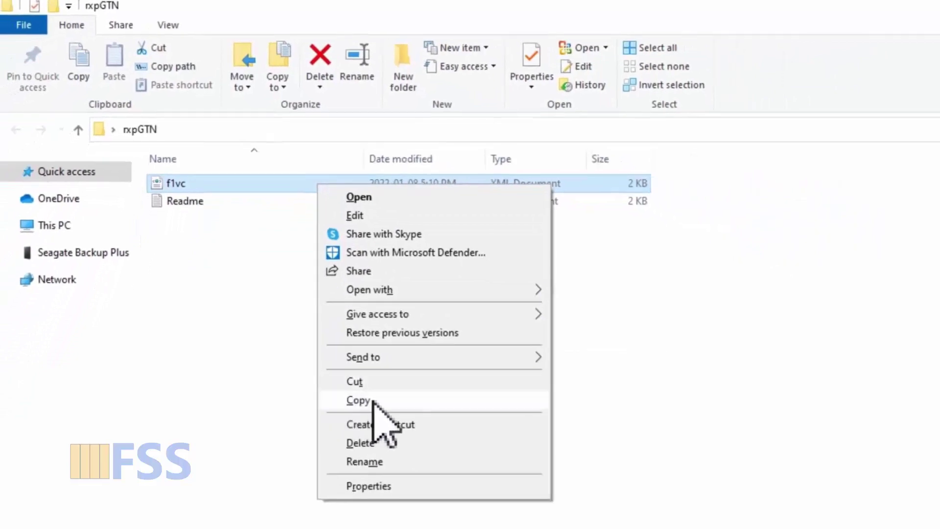
{"action": "left_click", "coordinate": [462, 402]}
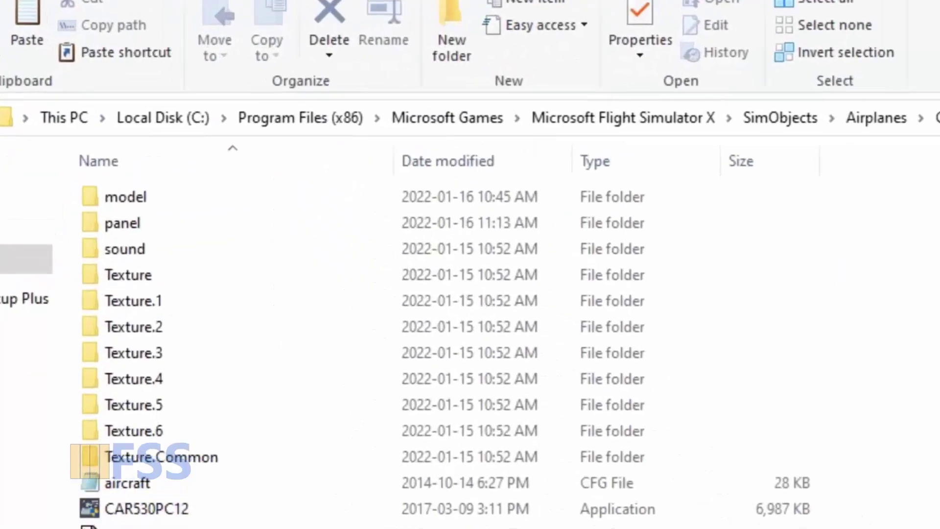
{"action": "double_click", "coordinate": [441, 273]}
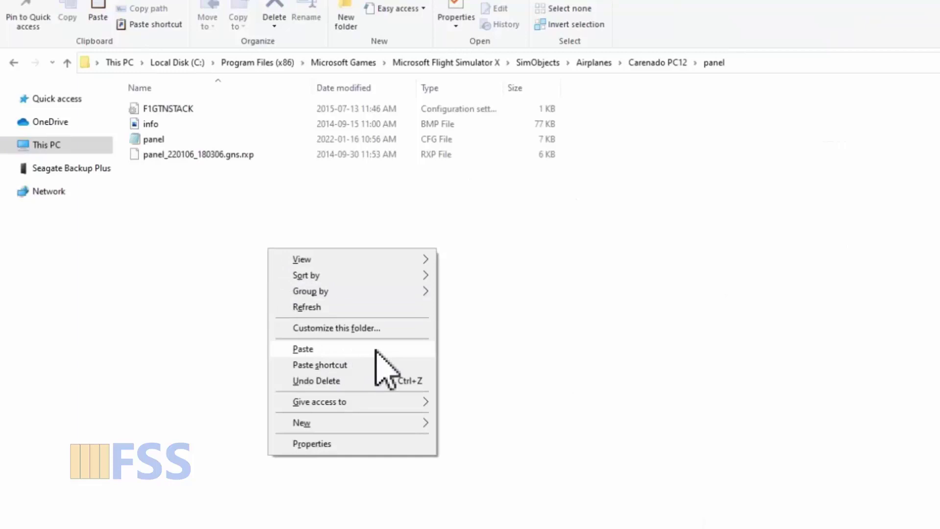
{"action": "left_click", "coordinate": [376, 350]}
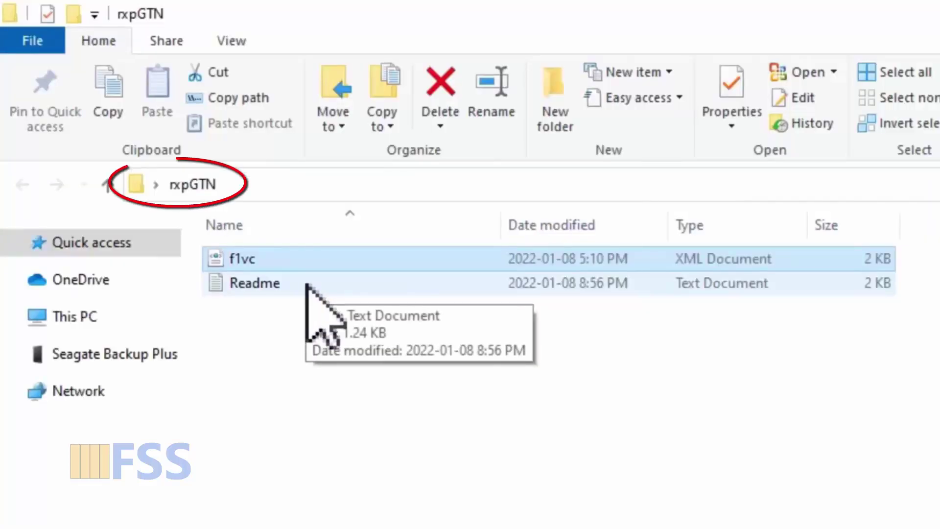
Open the rxpGTN Readme and copy its gauge01=!f1vc,0,0,1,1 line
{"action": "left_click", "coordinate": [308, 285]}
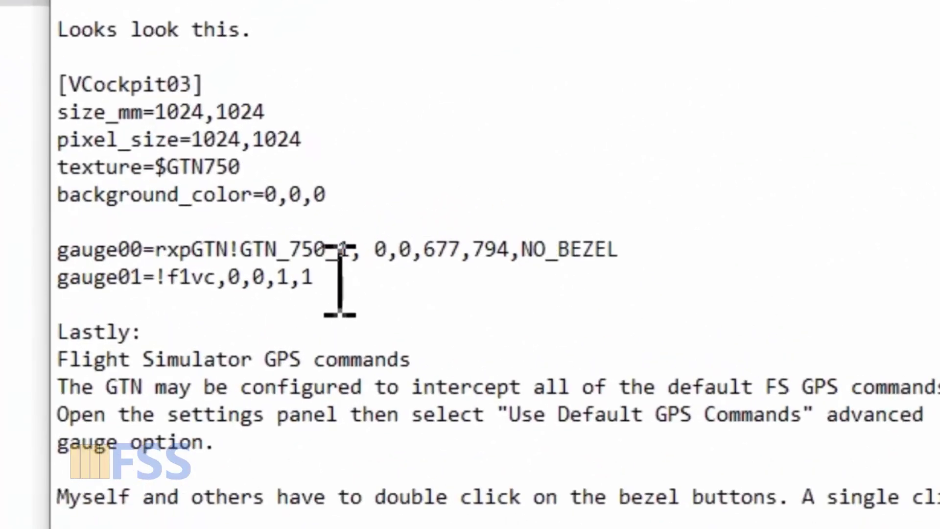
{"action": "left_click_drag", "start_coordinate": [341, 280], "coordinate": [66, 279]}
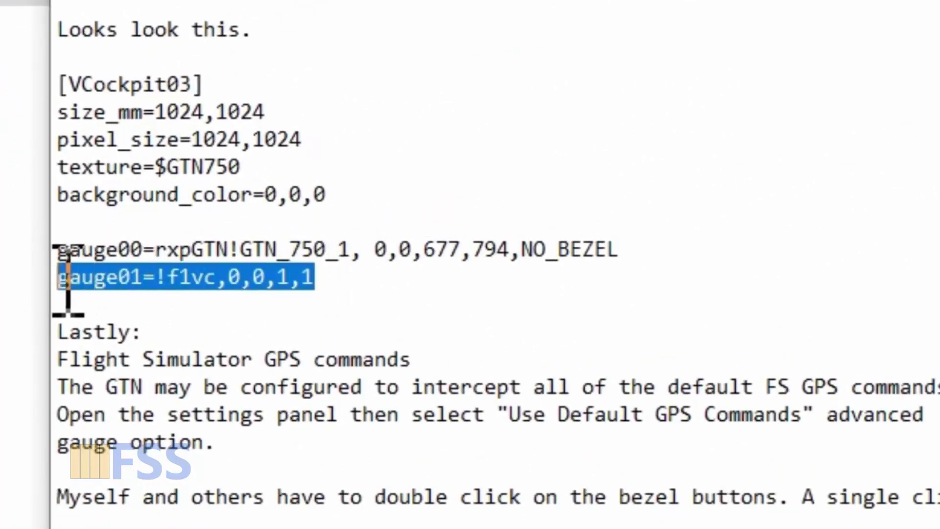
{"action": "right_click", "coordinate": [254, 278]}
{"action": "left_click", "coordinate": [441, 373]}
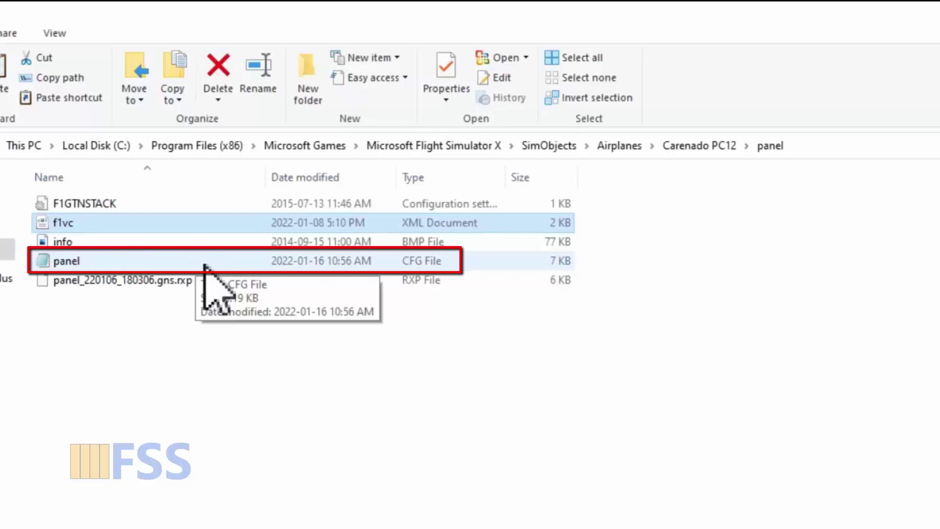
Paste gauge01=!f1vc,0,0,1,1 after gauge00 in panel.cfg's [Vcockpit05] and save
{"action": "double_click", "coordinate": [201, 142]}
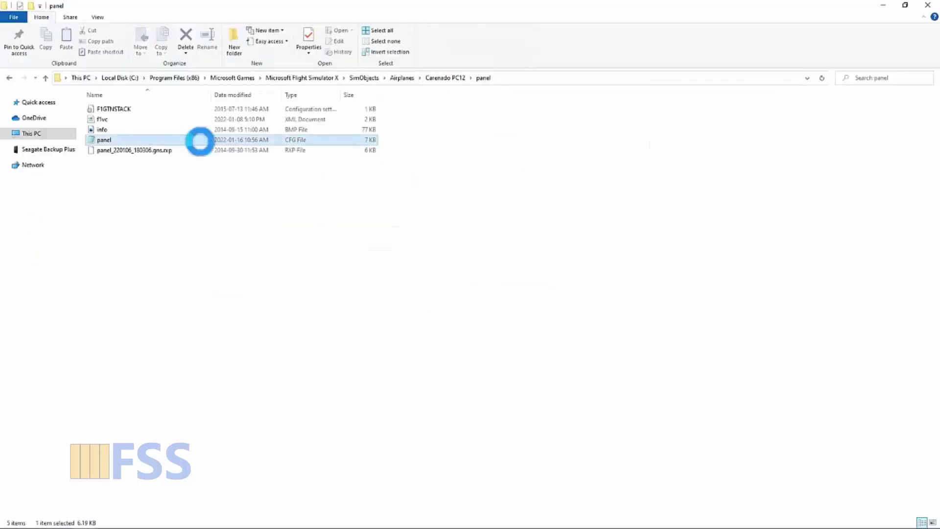
{"action": "scroll", "coordinate": [478, 274], "scroll_direction": "down", "scroll_amount": 20}
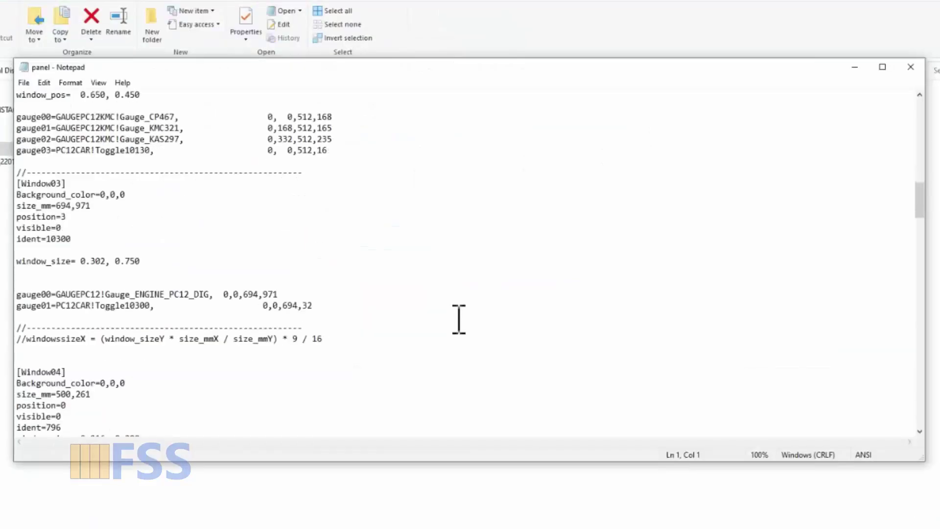
{"action": "scroll", "coordinate": [458, 319], "scroll_direction": "down", "scroll_amount": 3}
{"action": "scroll", "coordinate": [458, 319], "scroll_direction": "down", "scroll_amount": 2}
{"action": "scroll", "coordinate": [458, 319], "scroll_direction": "down", "scroll_amount": 6}
{"action": "scroll", "coordinate": [459, 319], "scroll_direction": "down", "scroll_amount": 2}
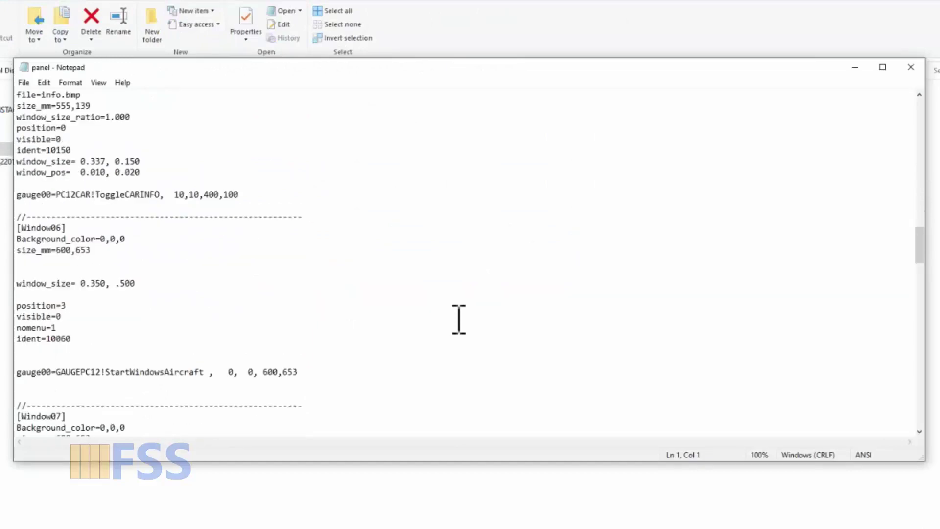
{"action": "scroll", "coordinate": [458, 318], "scroll_direction": "down", "scroll_amount": 3}
{"action": "scroll", "coordinate": [459, 319], "scroll_direction": "down", "scroll_amount": 3}
{"action": "scroll", "coordinate": [458, 318], "scroll_direction": "down", "scroll_amount": 3}
{"action": "scroll", "coordinate": [458, 319], "scroll_direction": "down", "scroll_amount": 4}
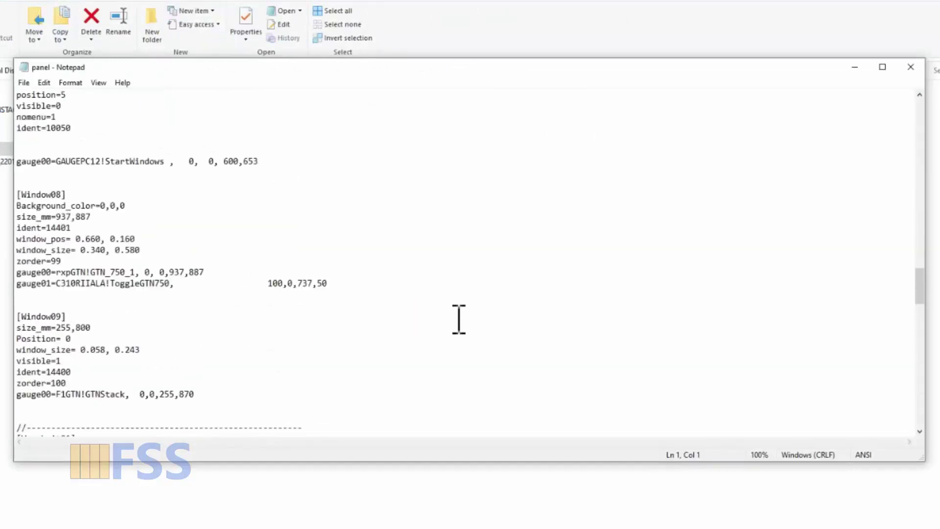
{"action": "scroll", "coordinate": [458, 318], "scroll_direction": "down", "scroll_amount": 2}
{"action": "scroll", "coordinate": [458, 319], "scroll_direction": "down", "scroll_amount": 5}
{"action": "scroll", "coordinate": [458, 318], "scroll_direction": "down", "scroll_amount": 4}
{"action": "scroll", "coordinate": [458, 319], "scroll_direction": "down", "scroll_amount": 3}
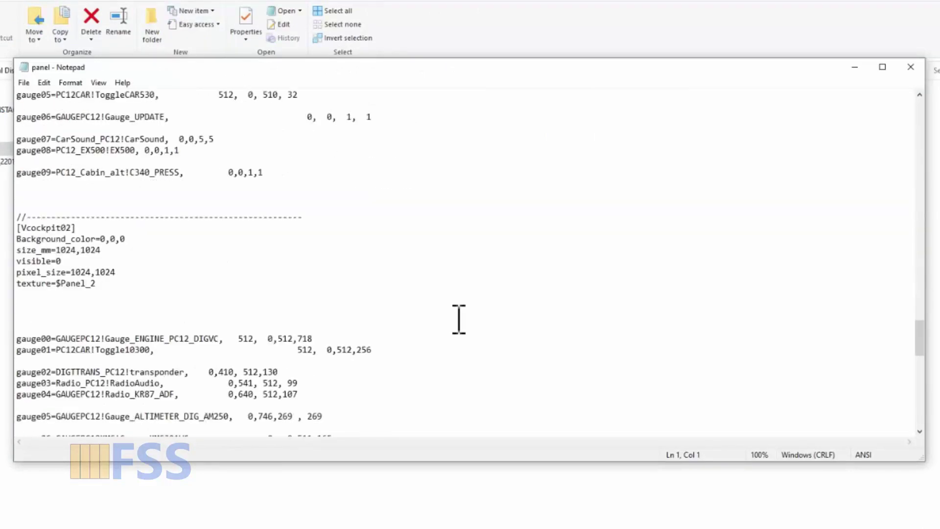
{"action": "scroll", "coordinate": [458, 318], "scroll_direction": "down", "scroll_amount": 4}
{"action": "scroll", "coordinate": [458, 319], "scroll_direction": "down", "scroll_amount": 2}
{"action": "scroll", "coordinate": [458, 319], "scroll_direction": "down", "scroll_amount": 10}
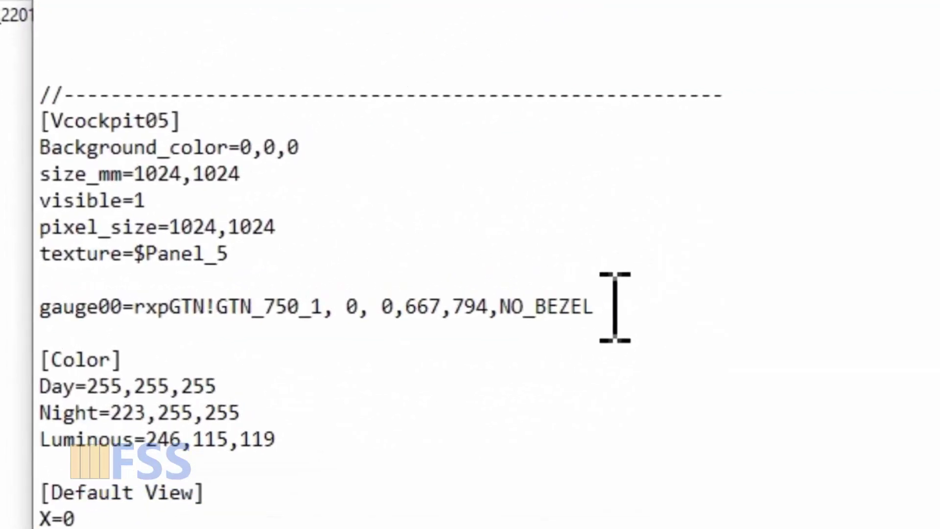
{"action": "left_click_drag", "start_coordinate": [608, 307], "coordinate": [39, 307]}
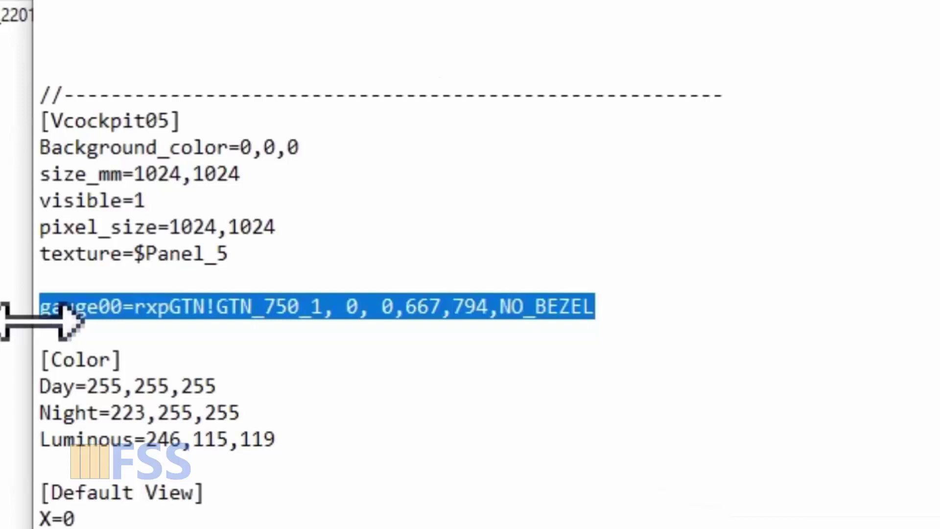
{"action": "left_click", "coordinate": [628, 302]}
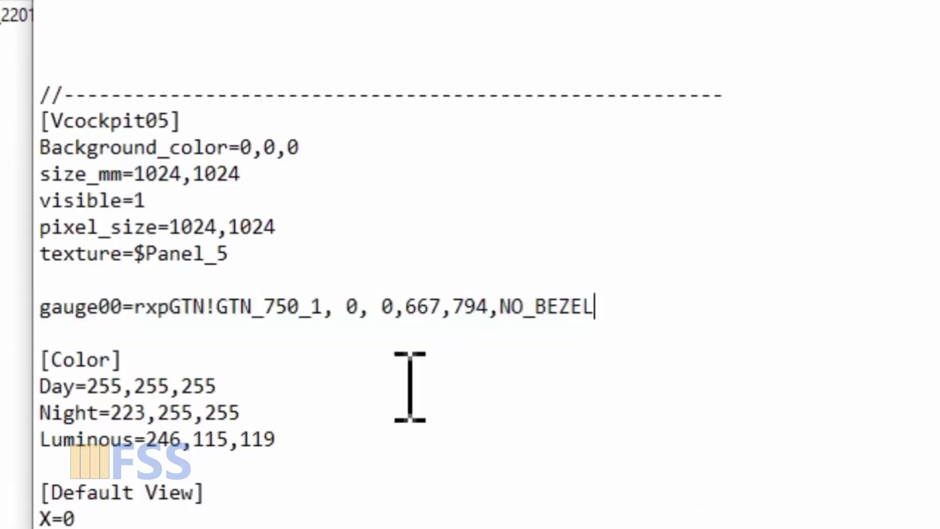
{"action": "right_click", "coordinate": [45, 332]}
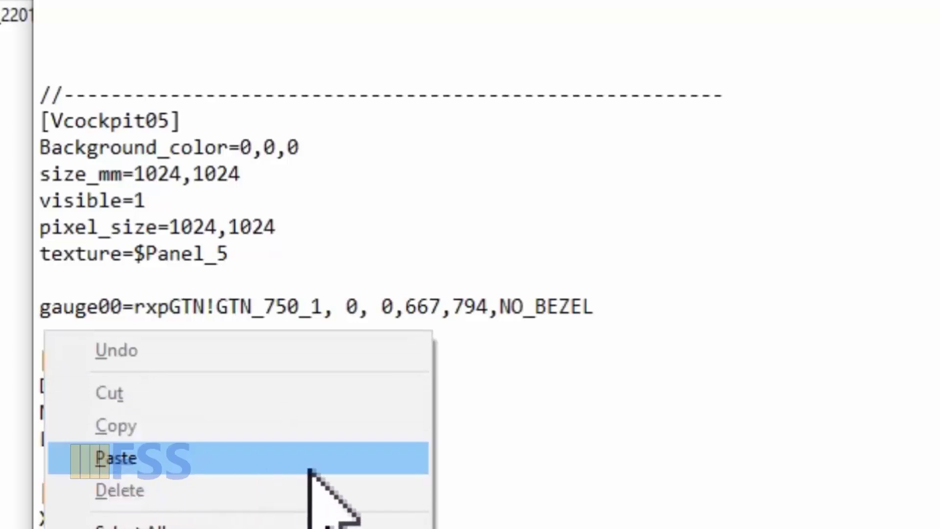
{"action": "left_click", "coordinate": [375, 464]}
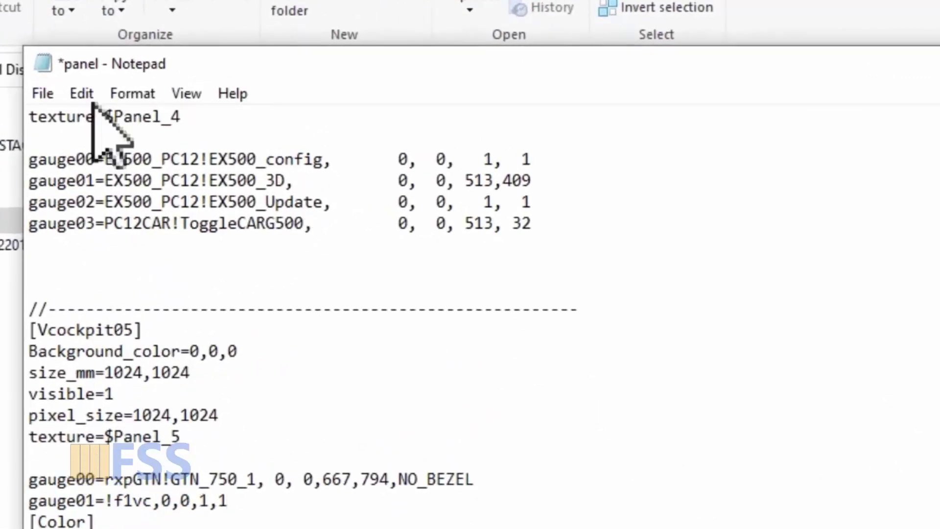
{"action": "left_click", "coordinate": [45, 93]}
{"action": "left_click", "coordinate": [199, 197]}
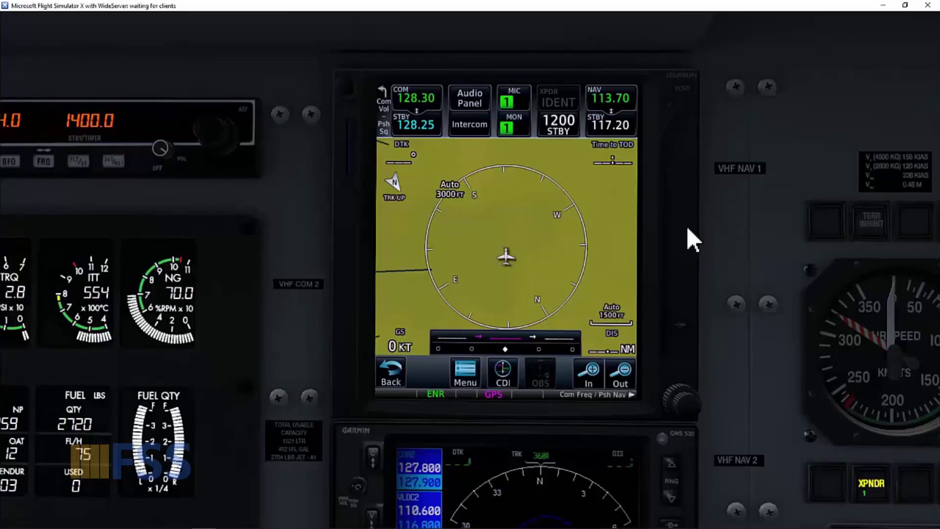
Press the GTN 750's Direct-To bezel key to bring up the Direct To page
{"action": "left_click", "coordinate": [687, 327]}
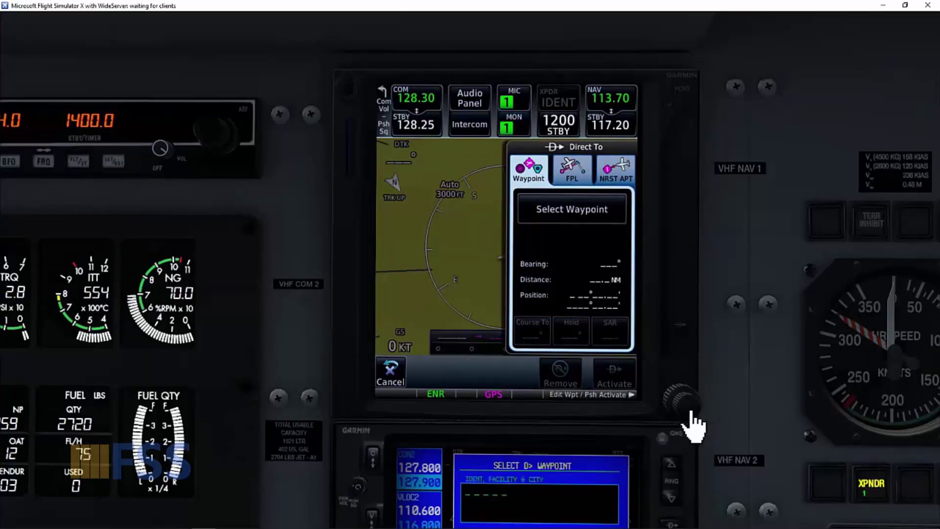
{"action": "scroll", "coordinate": [693, 415], "scroll_direction": "up", "scroll_amount": 1}
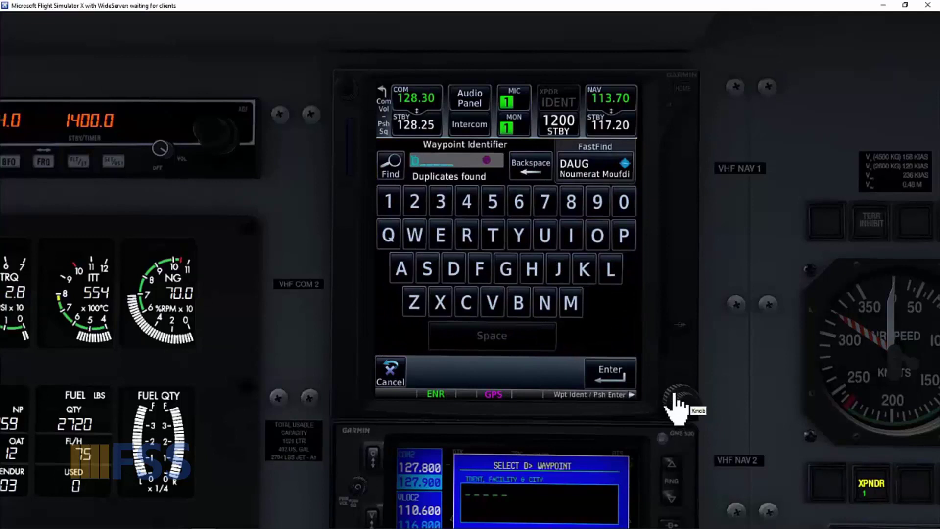